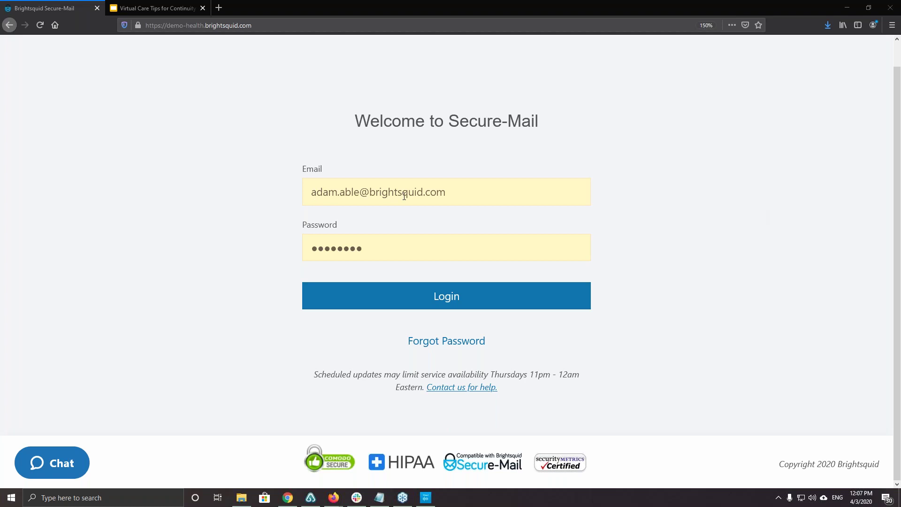
Log in to the patient's Secure-Mail account and start a new message addressed to Fauchard Clinic.
left_click(445, 300)
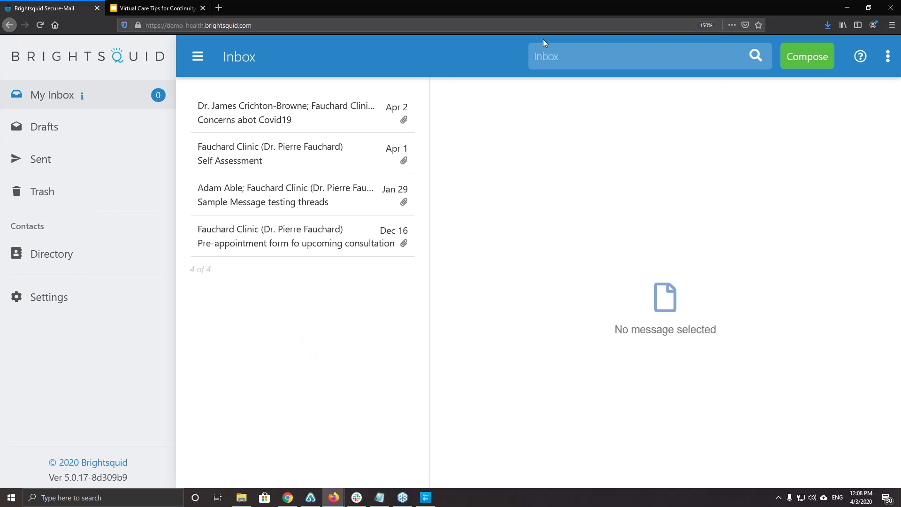
key("alt+Tab")
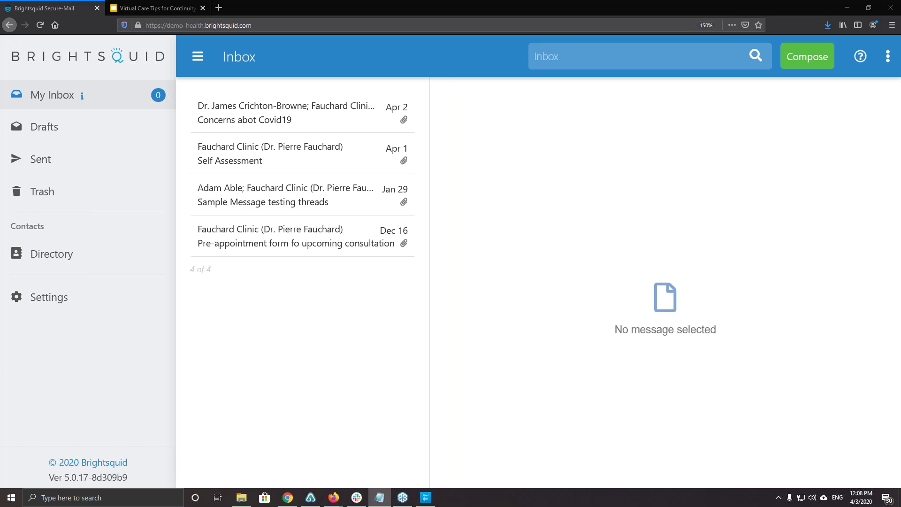
left_click(811, 58)
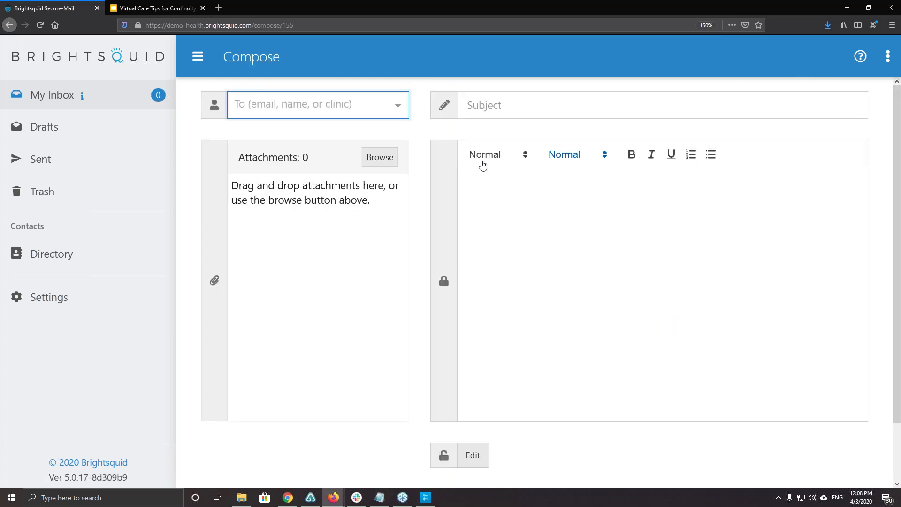
left_click(328, 104)
type("FAUC")
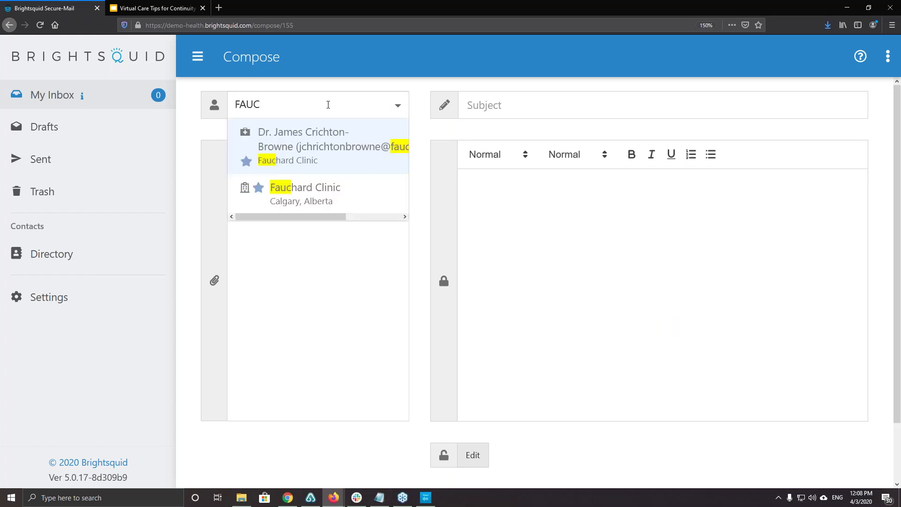
scroll(324, 172, "down", 2)
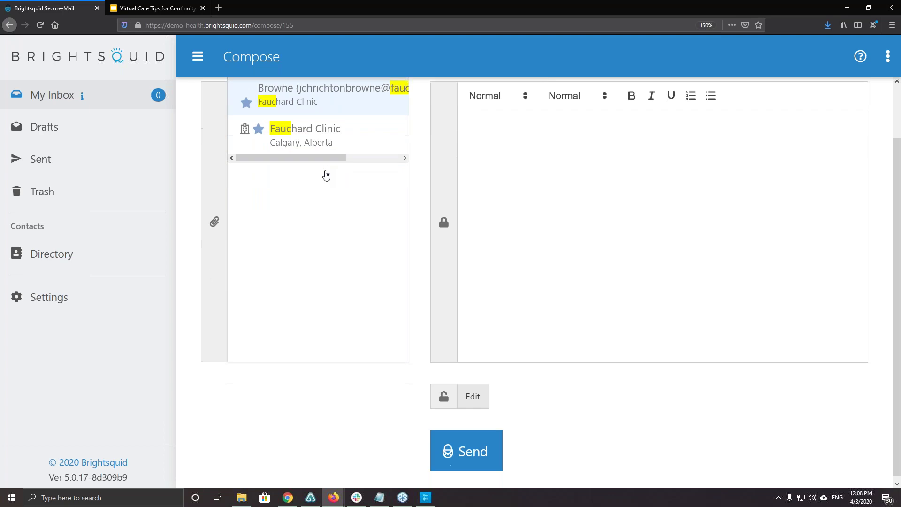
scroll(316, 170, "up", 2)
left_click(304, 189)
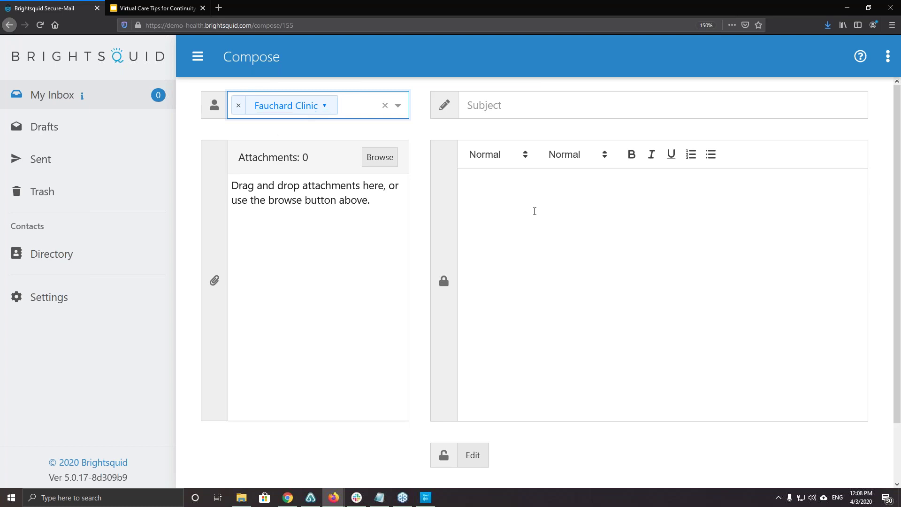
Set the message subject to "Concerns about Covid19".
left_click(528, 105)
type("C")
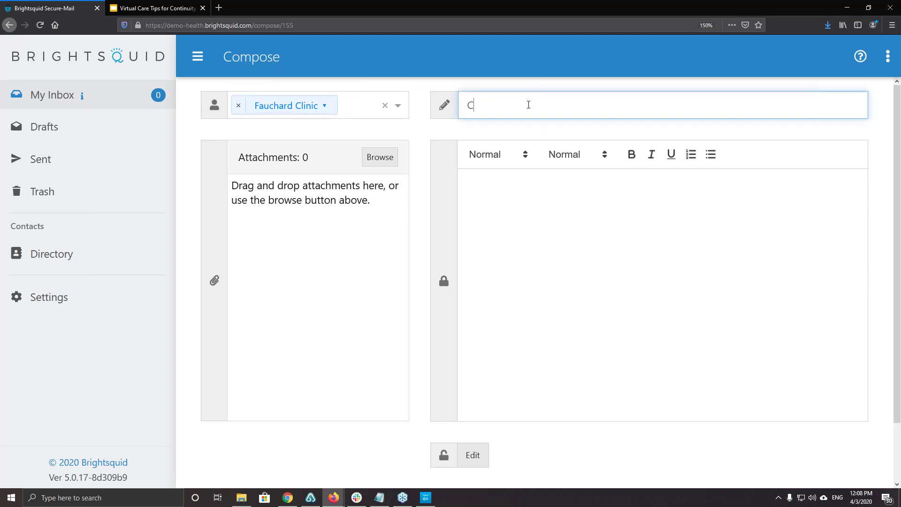
type("oncerns about Covid19")
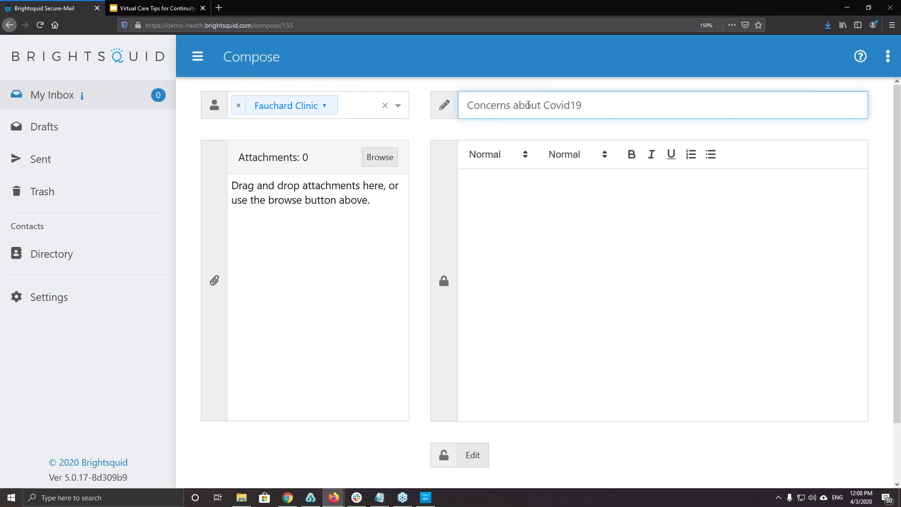
Fill the body with the COVID-19 self-assessment result, symptoms, Mexico exposure and "Can we talk about it?", and send the message.
left_click(527, 221)
type("Hi Dr Fauchard,  I did the COVID-19 self assesment tool on the Alberta Health website and it said I am not a candiate for testing, but I am still worried about my fever, sore throat and lack of sense of smell.  My mom just got home from Mexico on Mar 17 and we had dinner the following day before the lock-down. I'm really worried.  Can we talk about it?  Adam")
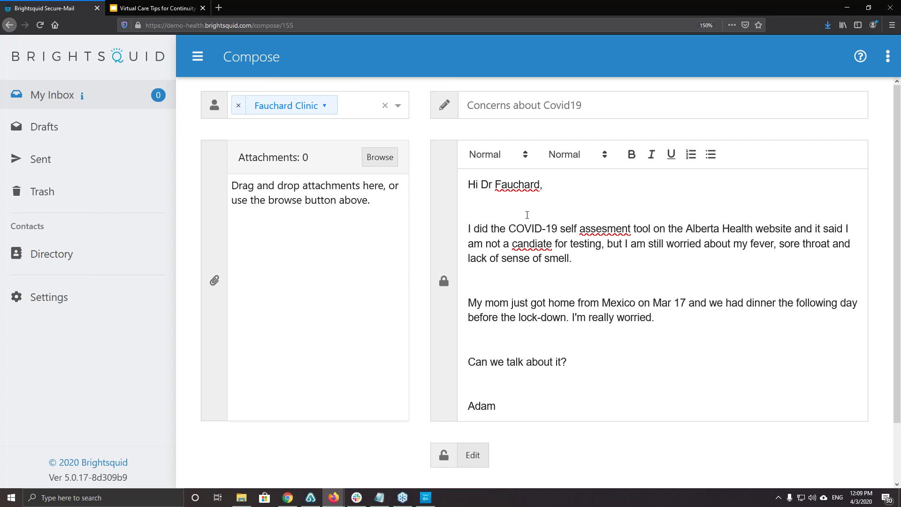
scroll(583, 315, "down", 2)
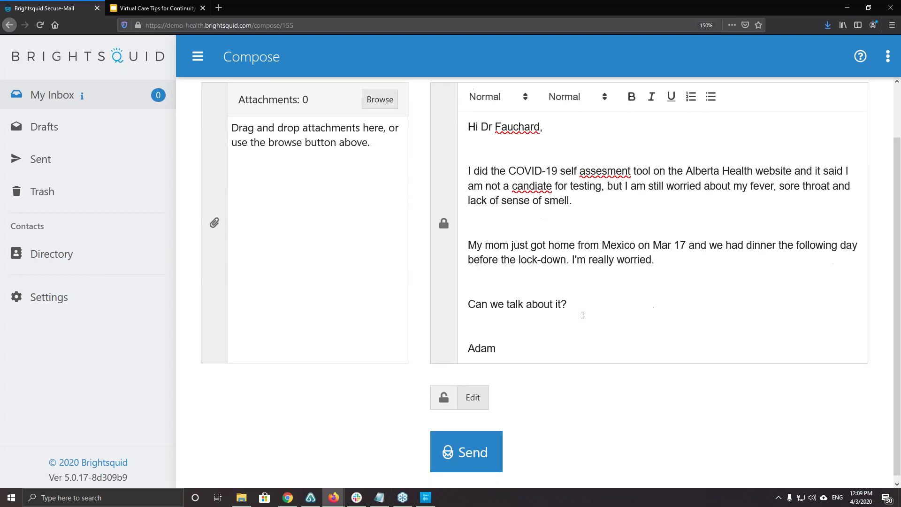
left_click(484, 455)
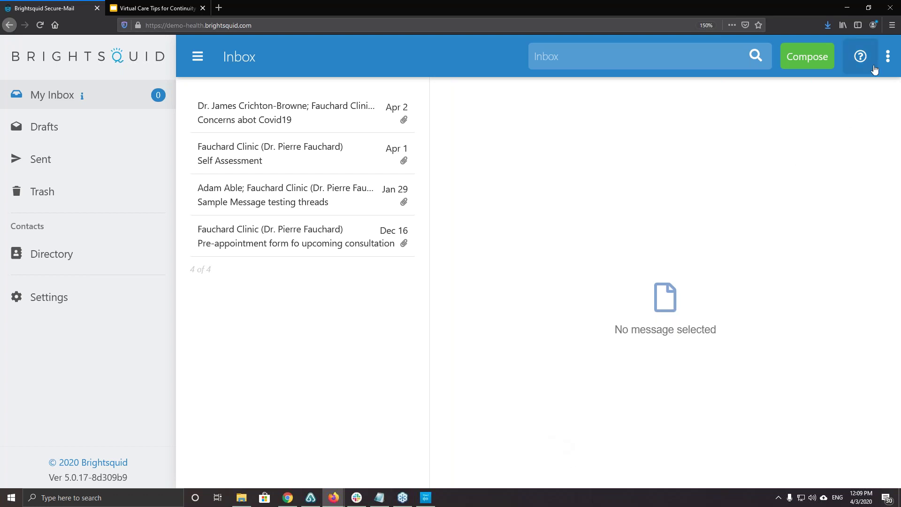
Log out of the patient's account and log in with the clinic staff member's saved e-mail and account password.
left_click(887, 59)
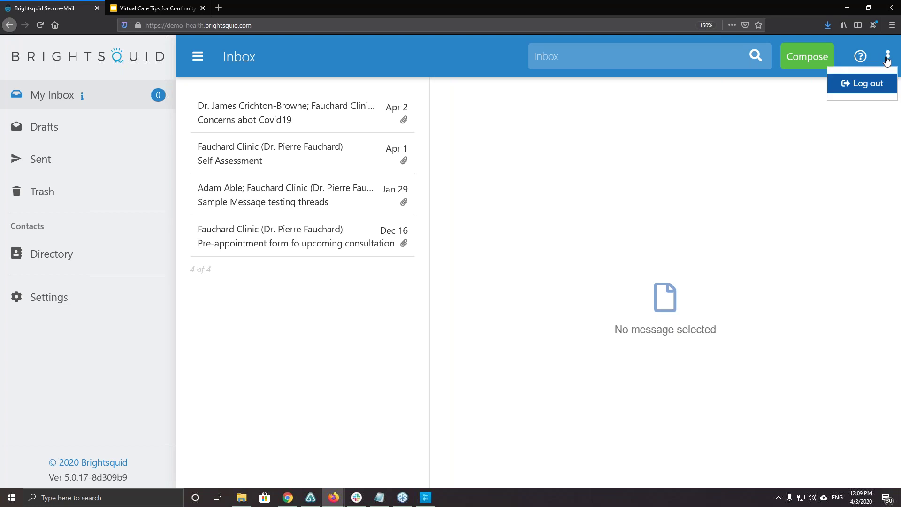
left_click(859, 84)
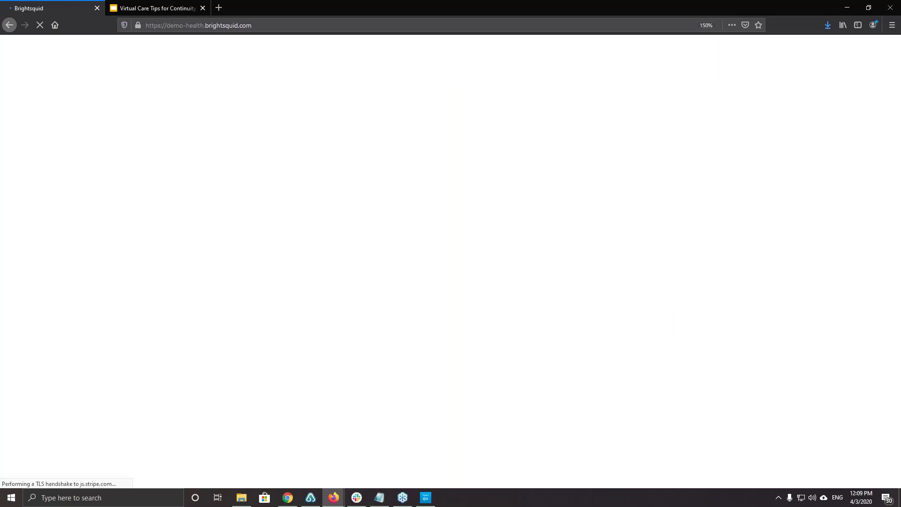
left_click(535, 158)
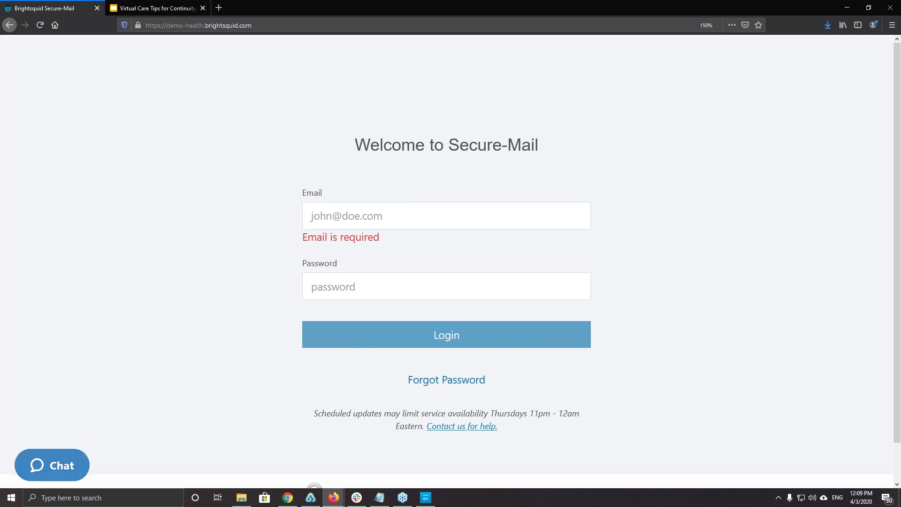
left_click(411, 213)
type("c")
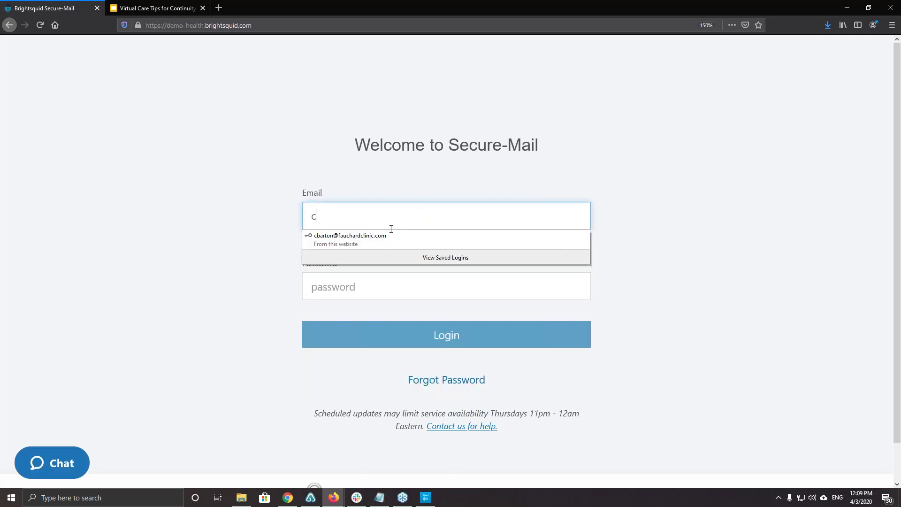
left_click(388, 237)
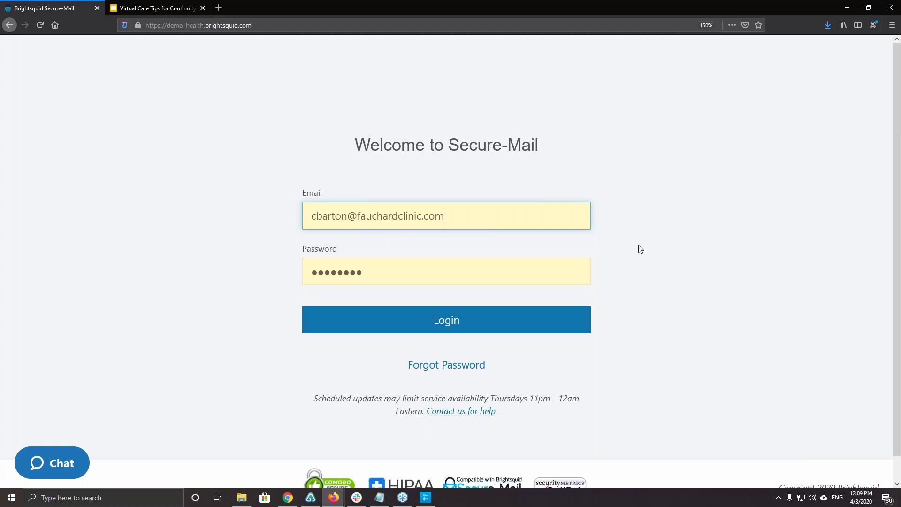
scroll(629, 247, "down", 1)
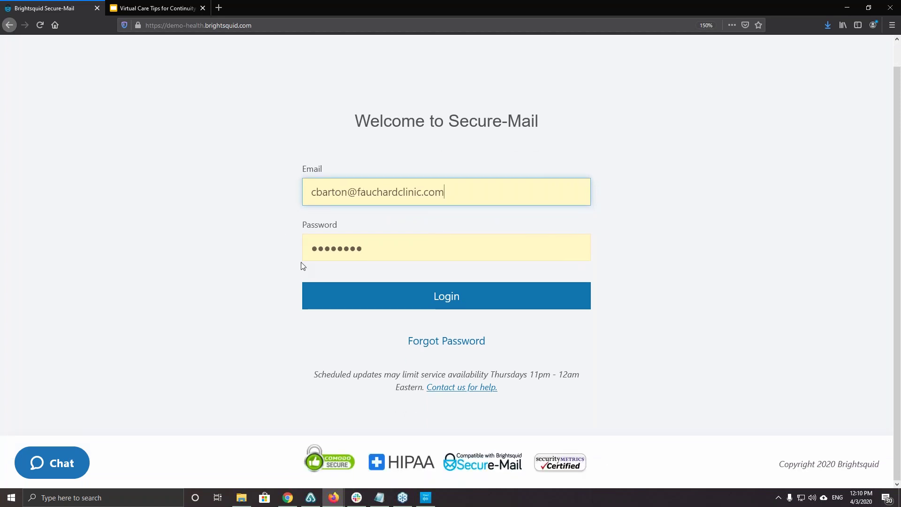
left_click(422, 300)
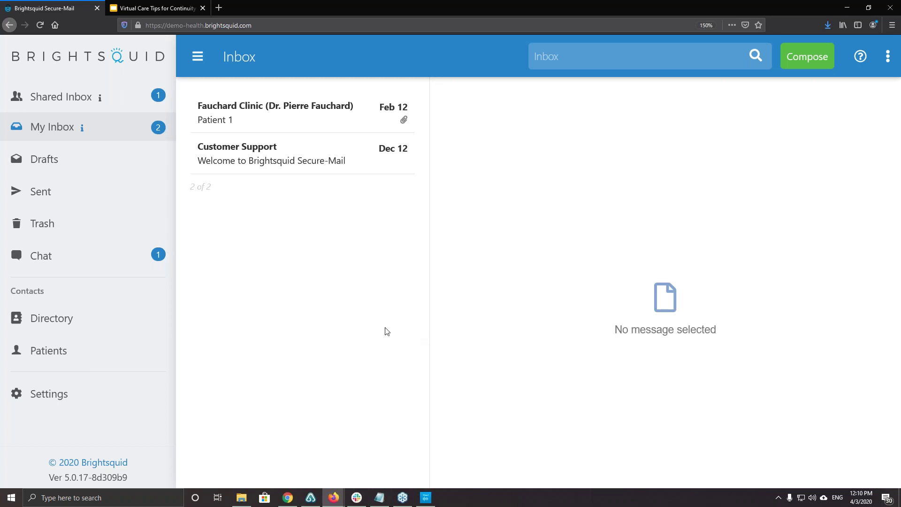
Open the patient's new "Concerns about Covid19" message in the Shared Inbox and read its greeting and request to talk.
left_click(51, 99)
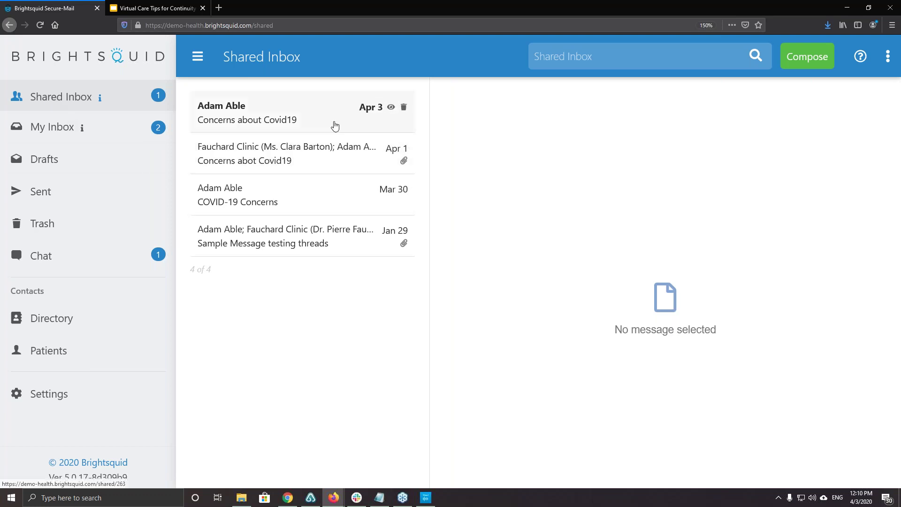
left_click(306, 125)
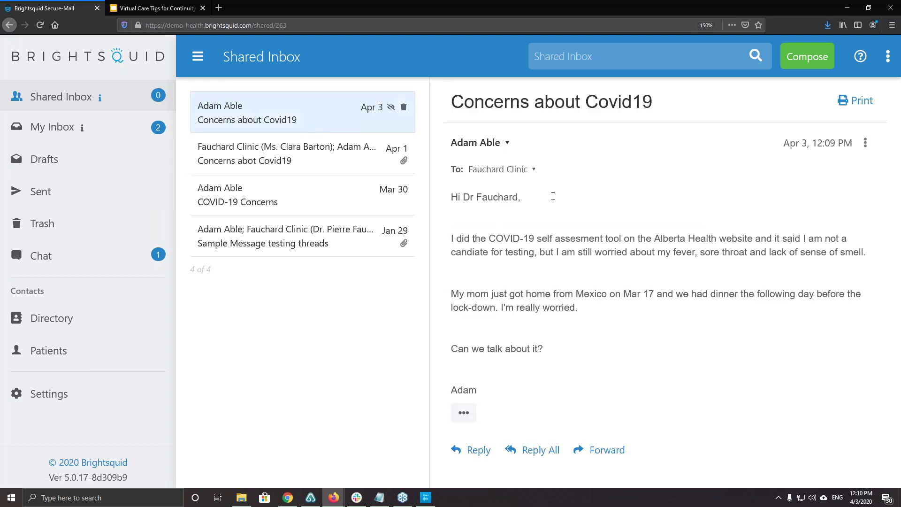
left_click_drag(452, 197, 533, 203)
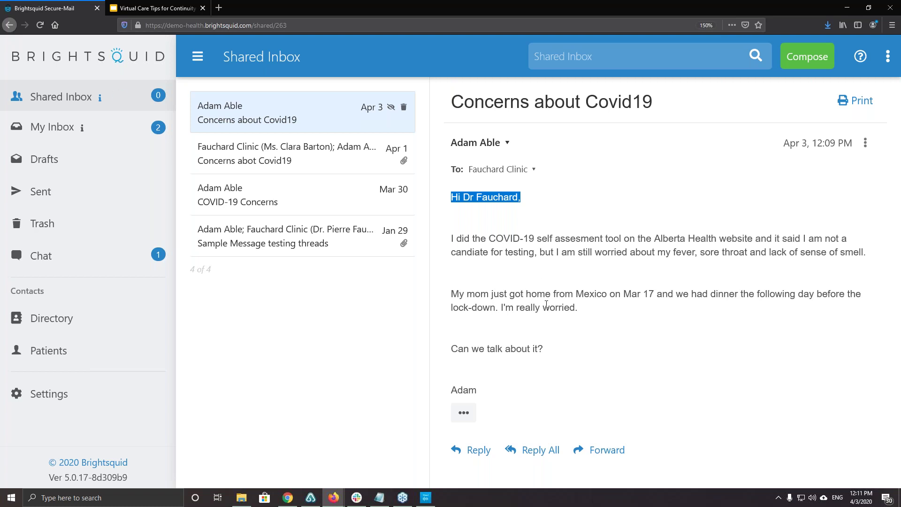
left_click(631, 363)
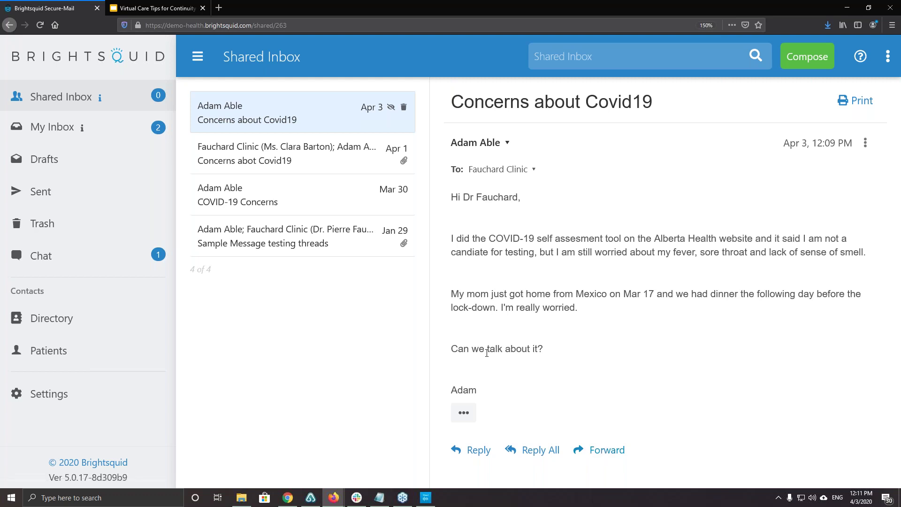
left_click_drag(487, 350, 624, 364)
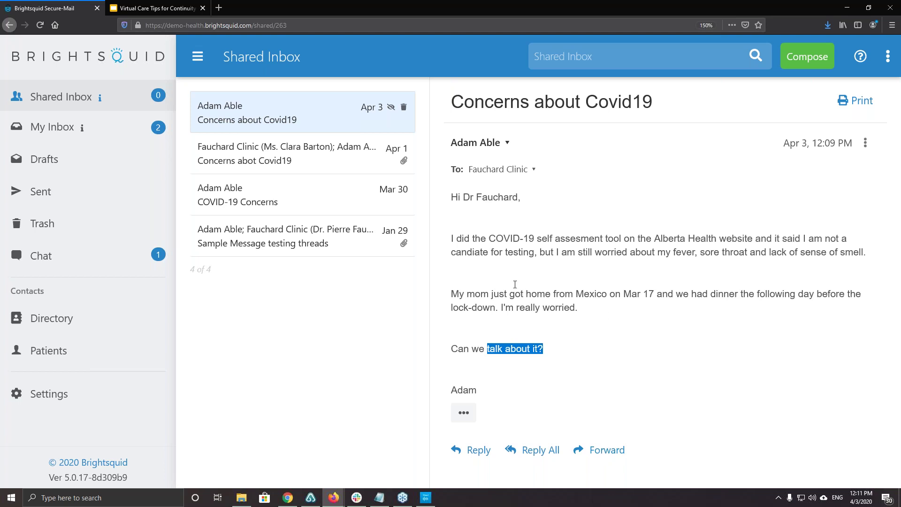
Write a reply to the patient offering a virtual consult, asking for the attached form back, and promising a phone or video visit.
left_click(479, 450)
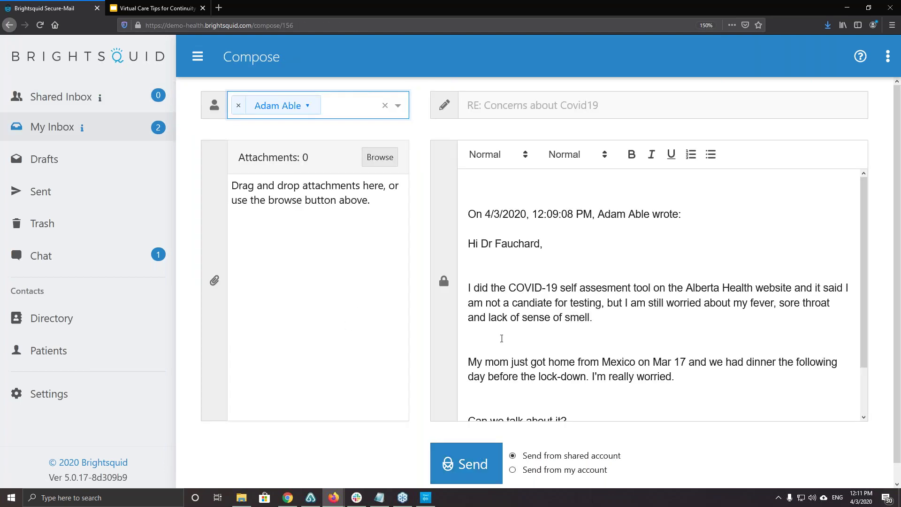
left_click(477, 181)
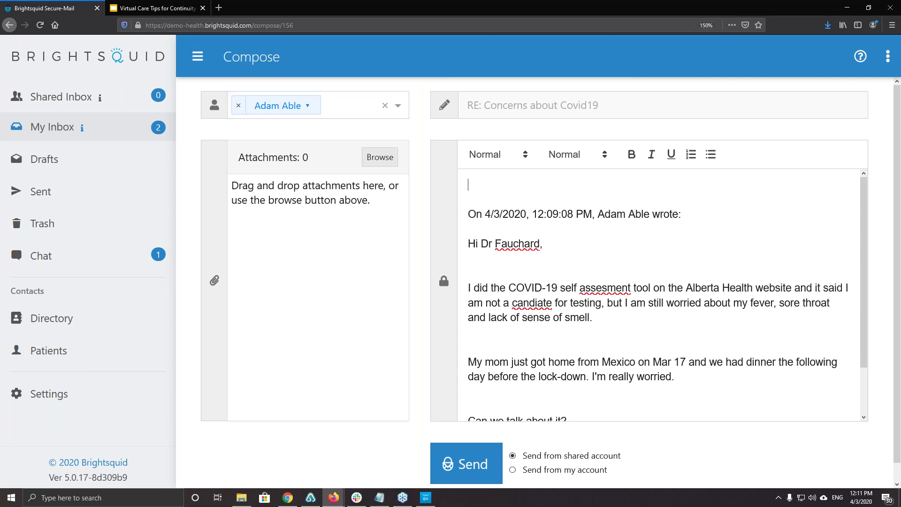
key("alt+Tab")
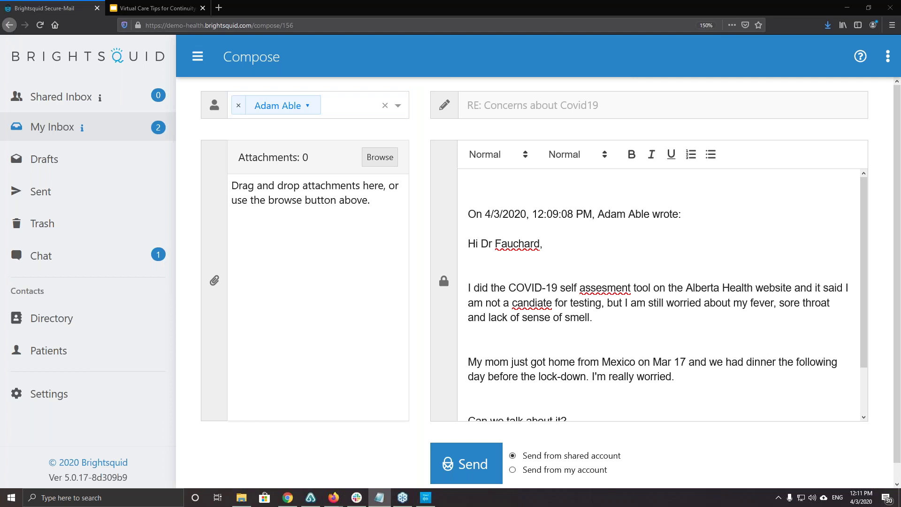
left_click(510, 180)
type("I'll be happy to set up a virtual consult with Dr Fauchard for you so you do not have to come down to the clinic.   Before I can confirm a date can you please fill in the attached form and send it back to me?   Once that is done I will arrange your virtual visit (phone or video chat).   Thanks  Clara  (on behalf of Dr P Fauchard)")
scroll(546, 271, "up", 2)
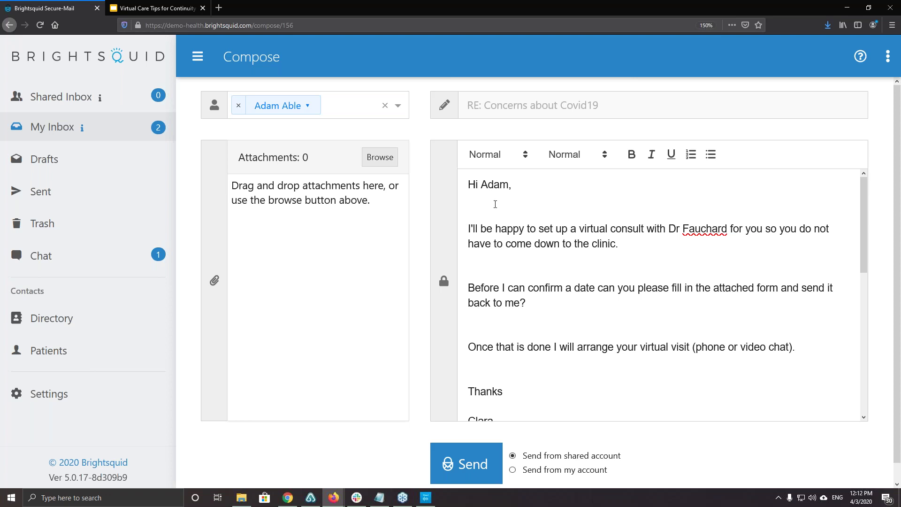
scroll(495, 204, "down", 3)
scroll(495, 204, "up", 3)
double_click(573, 229)
left_click_drag(634, 231, 659, 256)
left_click(659, 256)
Attach OoPdfFormExample.pdf from Downloads to the reply and send it from the shared account.
left_click(380, 158)
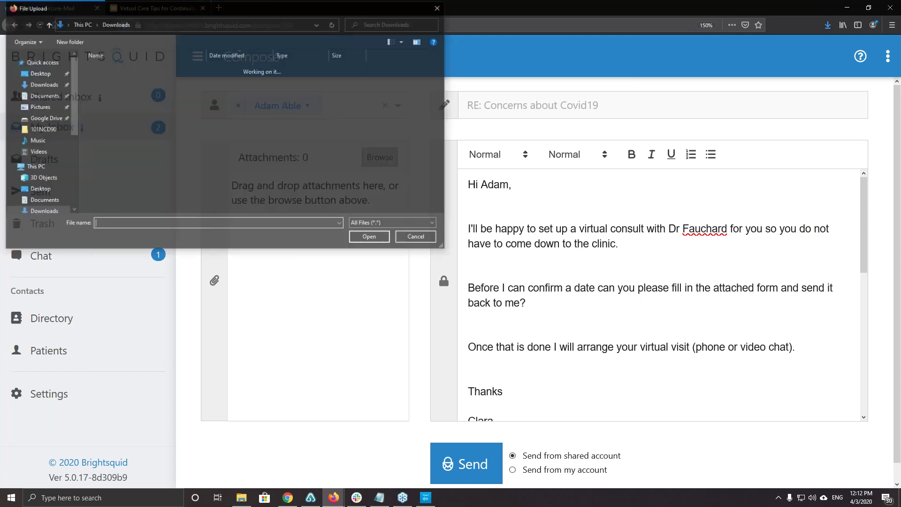
double_click(121, 82)
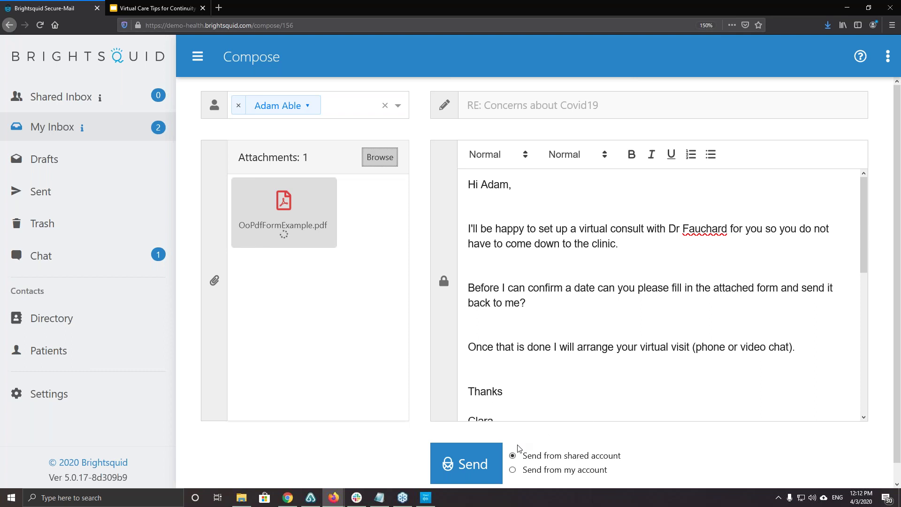
left_click(467, 462)
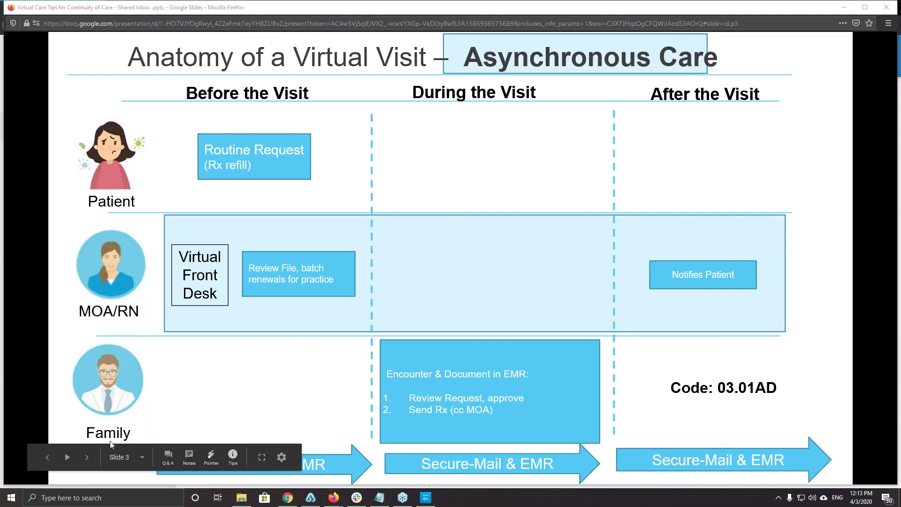
Advance the Google Slides presentation past the Demo slide to the "Upcoming Webinars" slide.
left_click(87, 458)
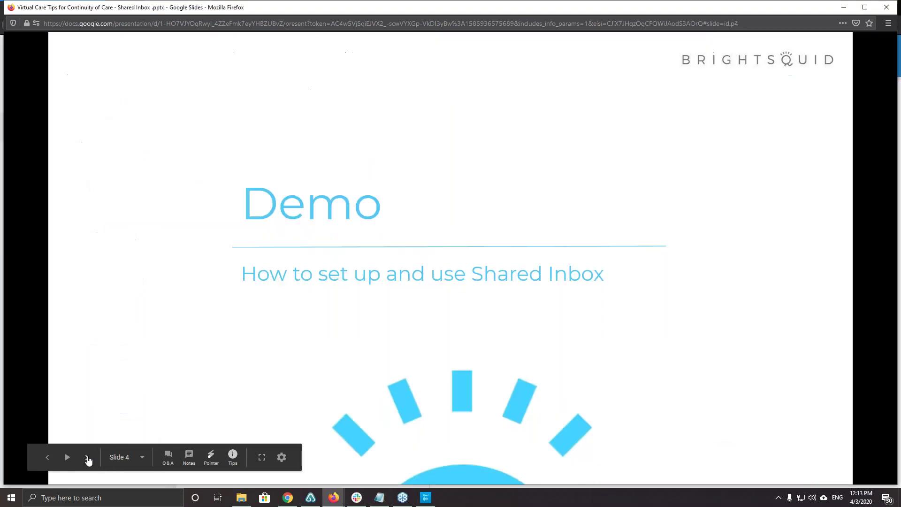
left_click(84, 461)
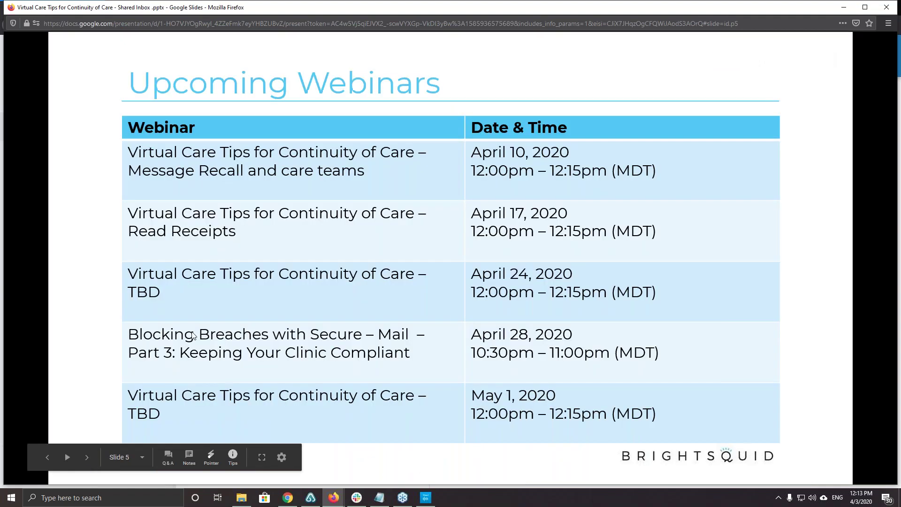